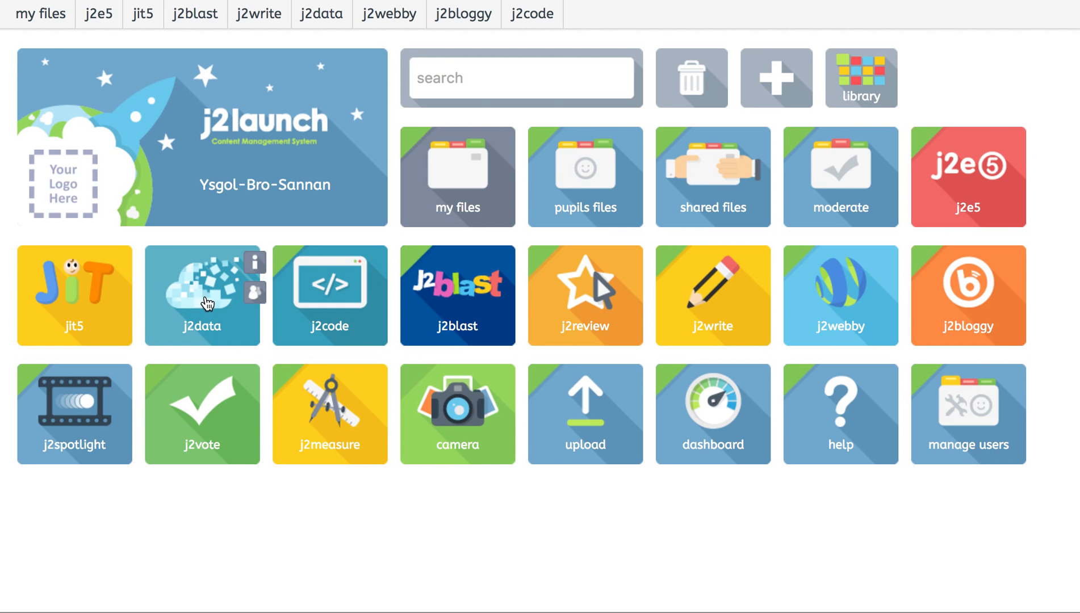
Step: Open the j2data Database tool and define the first field as Name with the text type
click(199, 295)
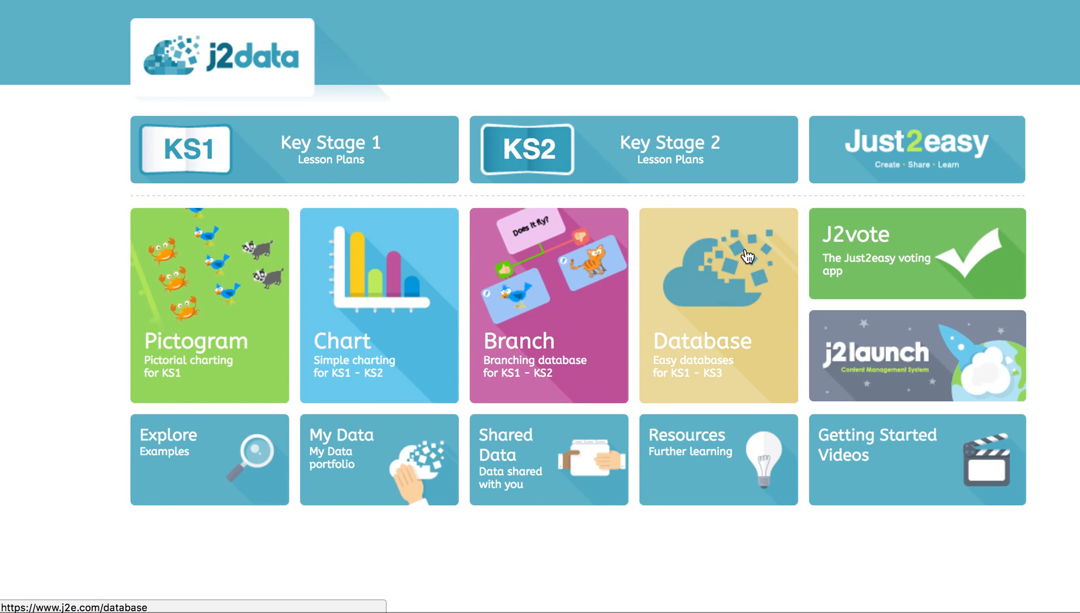
click(727, 266)
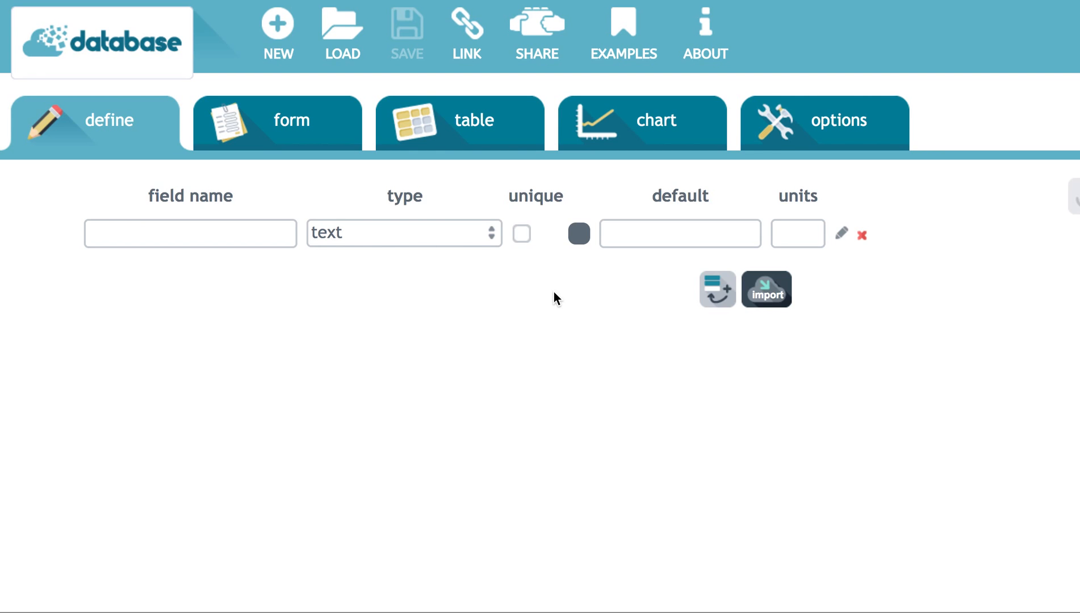
click(204, 236)
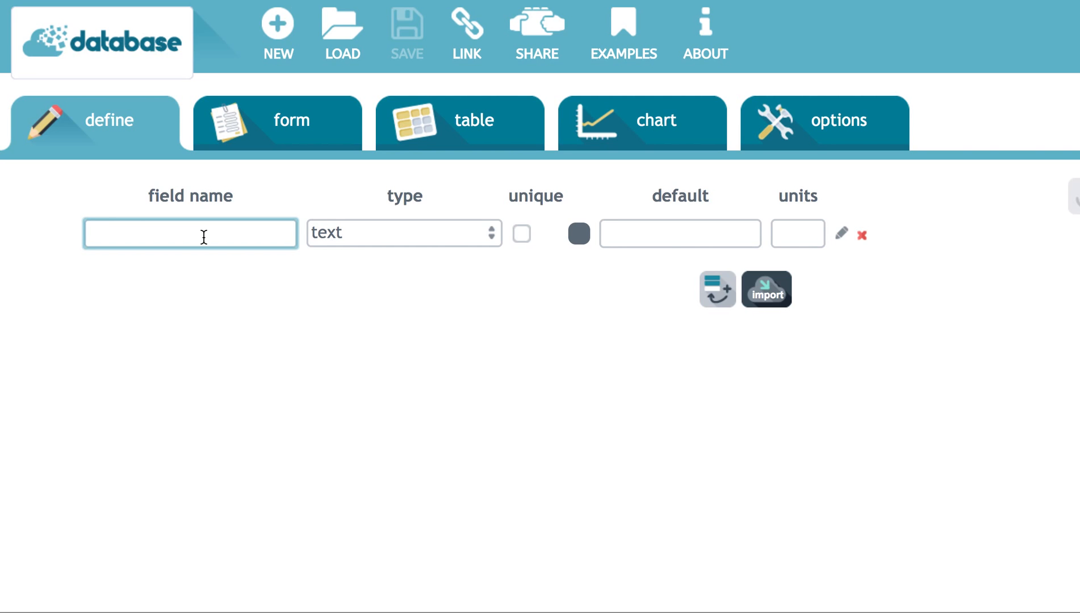
text(Name)
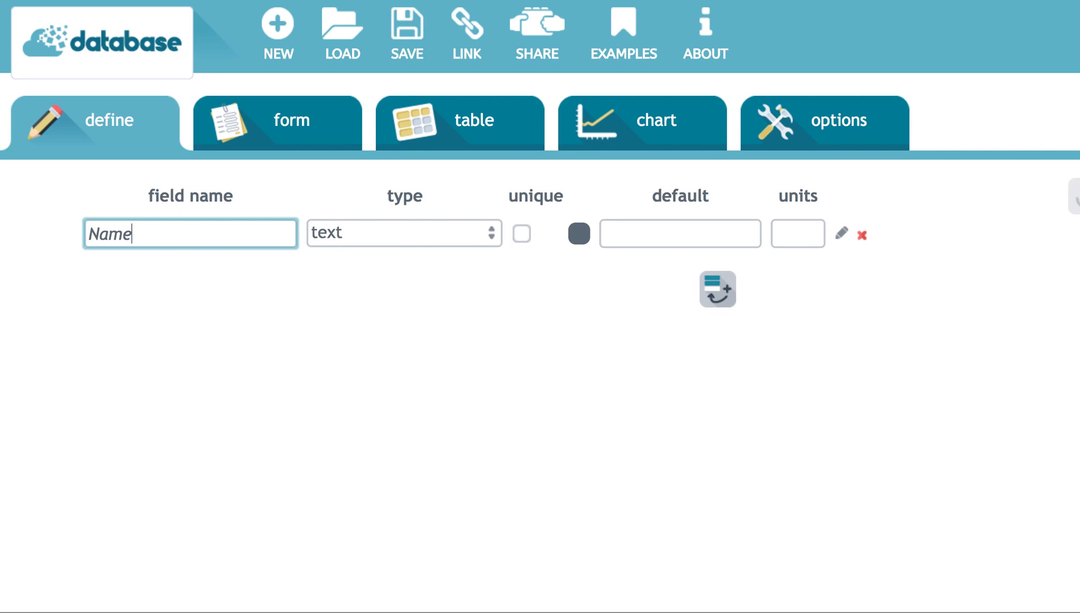
click(376, 246)
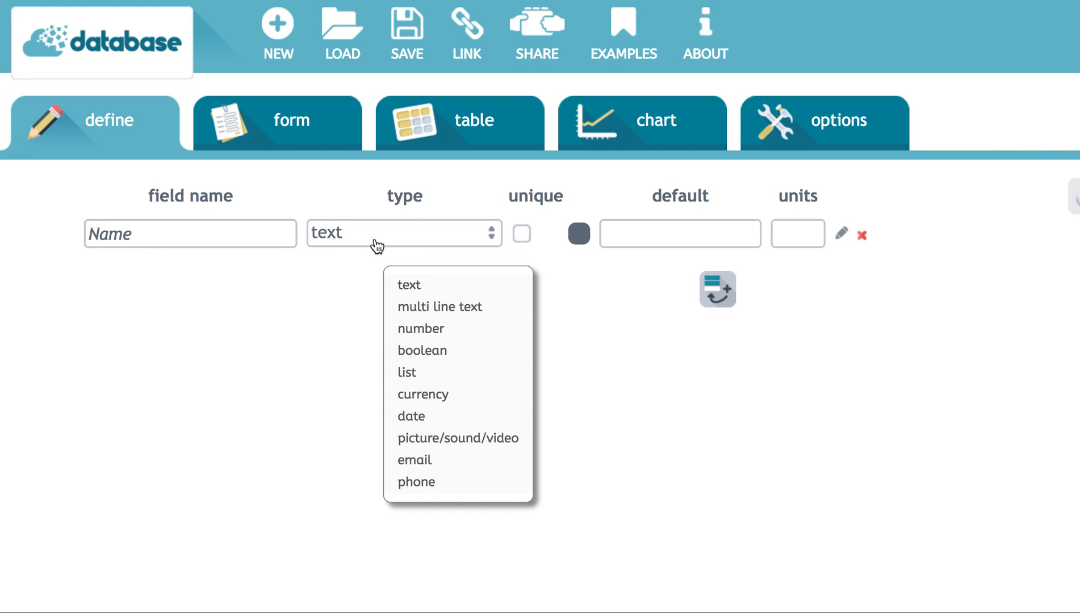
click(423, 289)
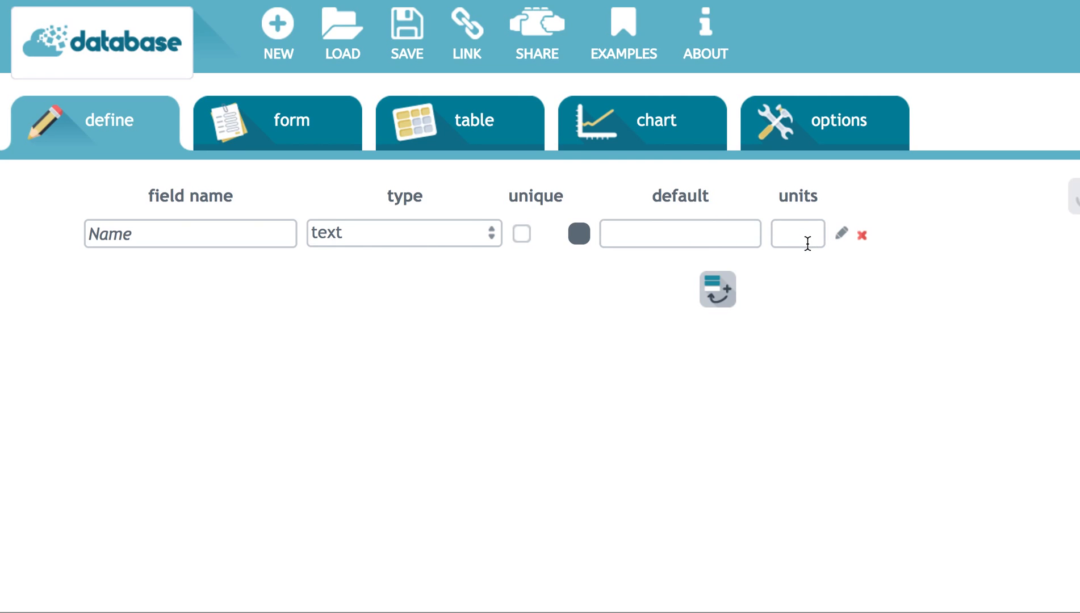
Step: Add a second field named Height with the number type and m as its units
click(719, 292)
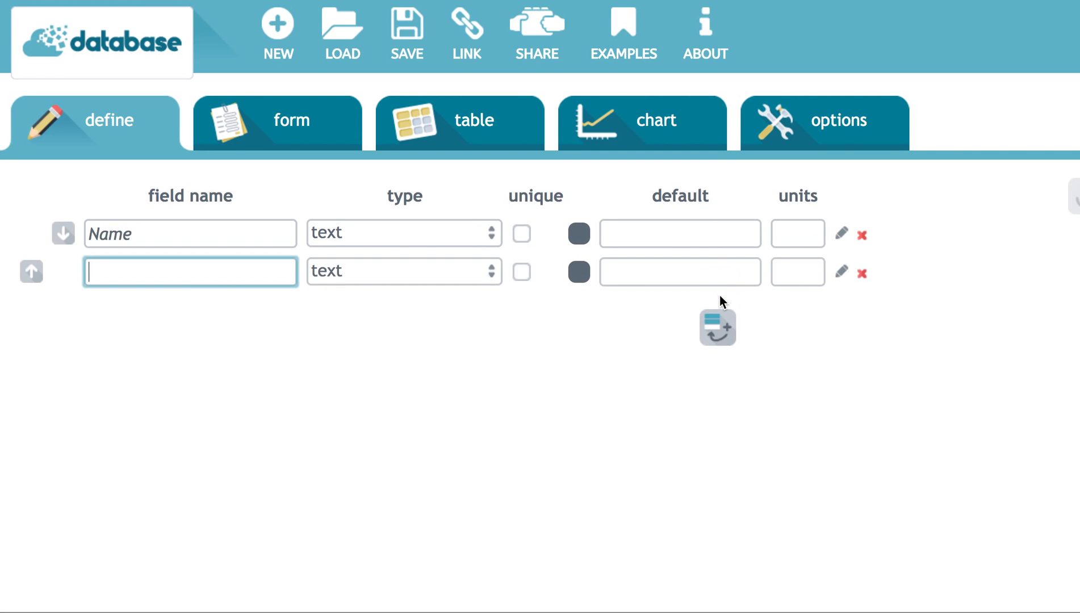
text(Height)
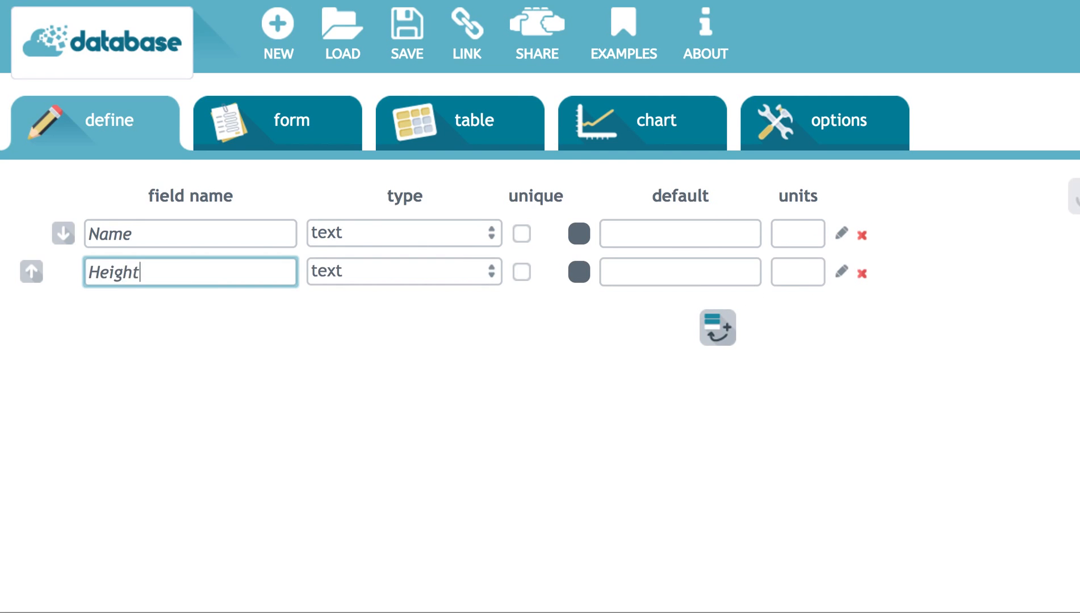
click(416, 275)
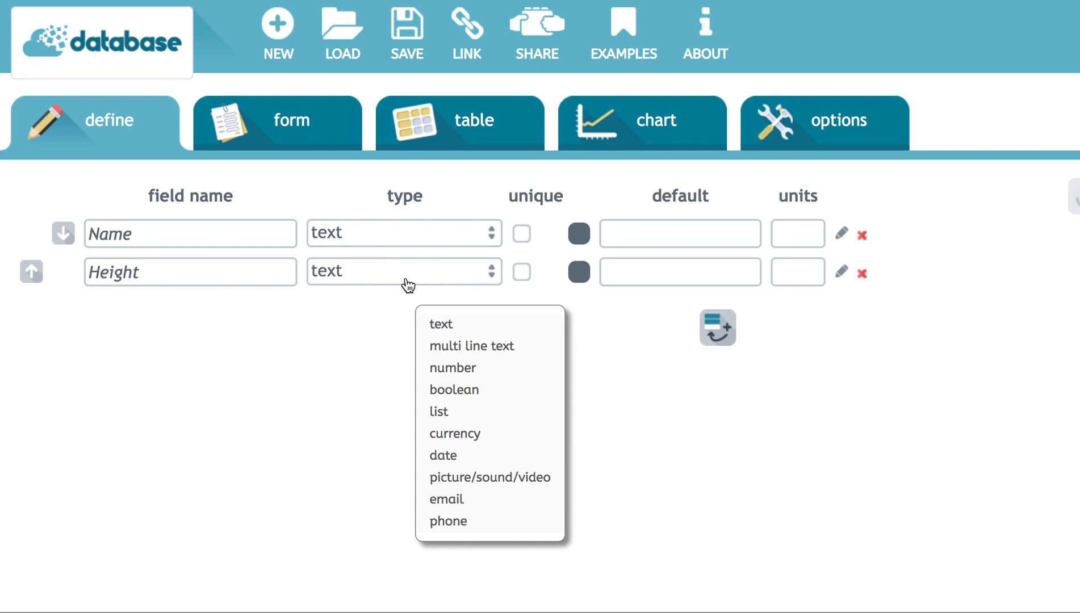
click(448, 372)
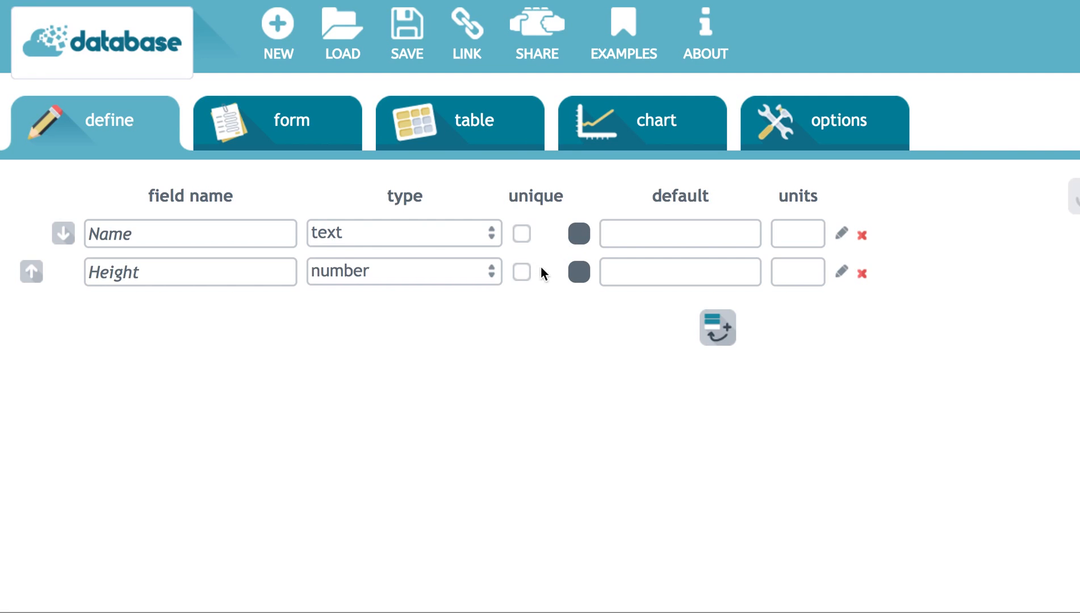
click(808, 273)
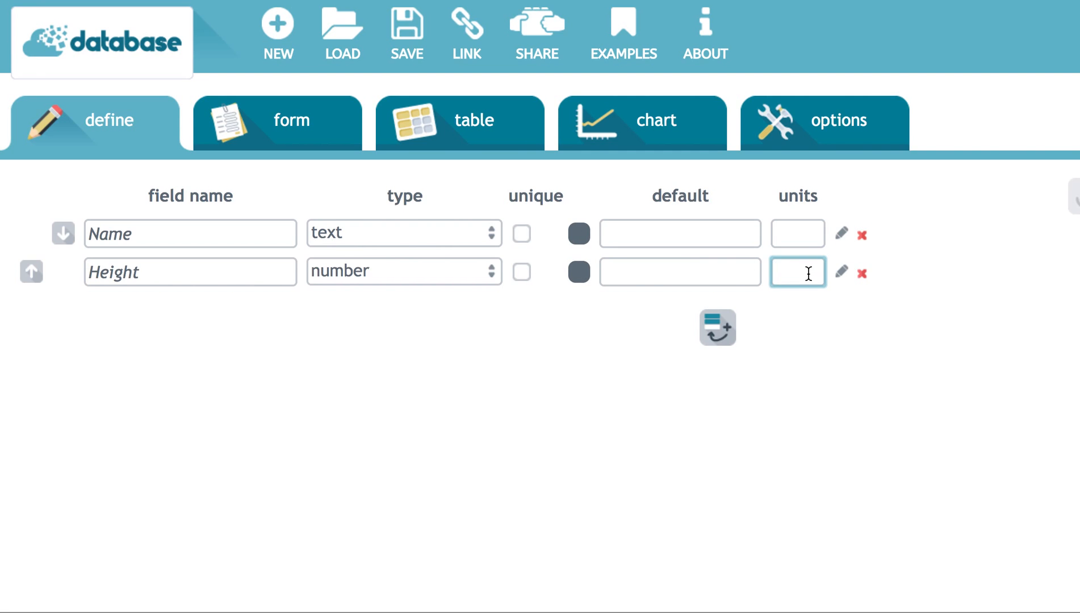
text(m)
Step: Add a third field named County with the text type
click(718, 327)
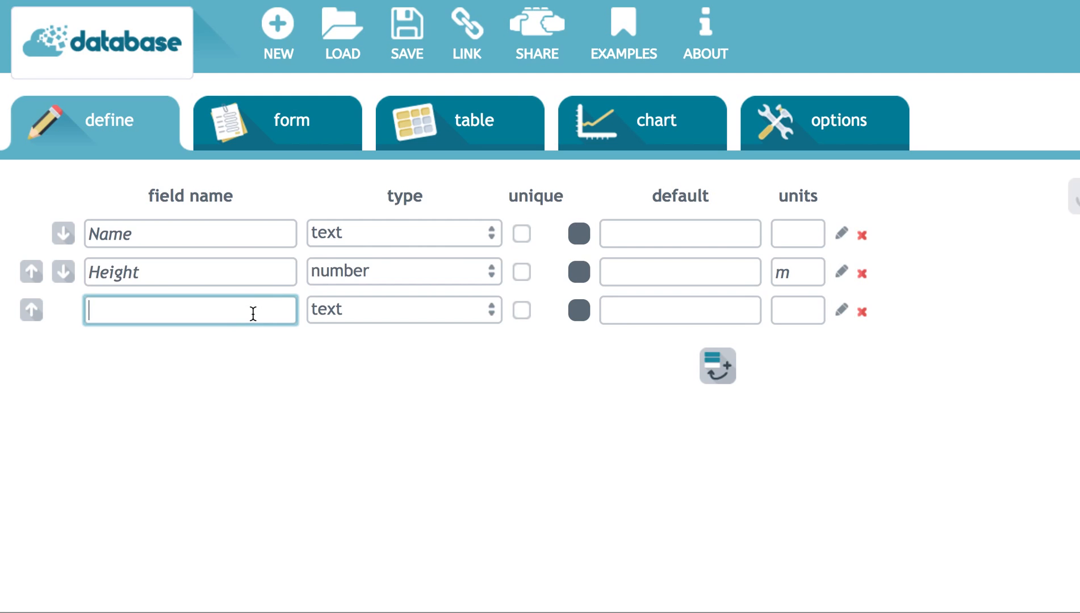
text(County)
click(364, 321)
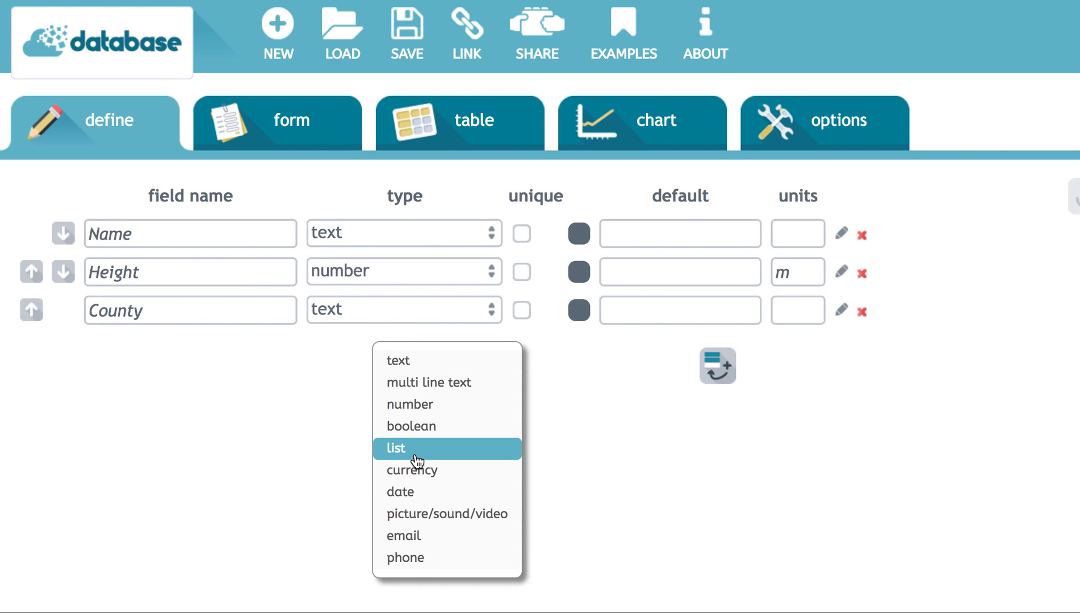
click(415, 361)
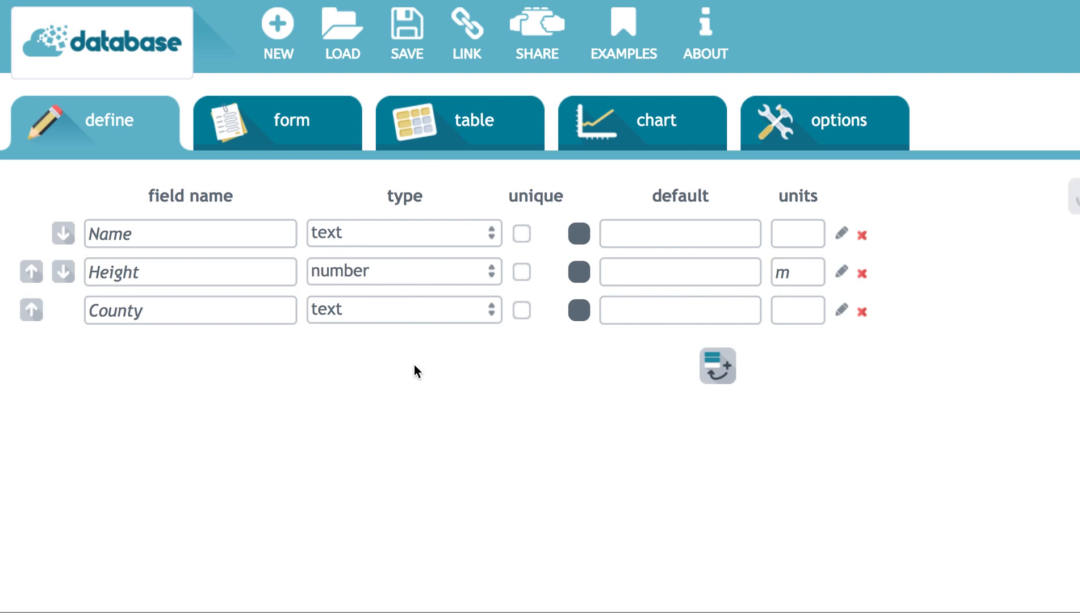
Step: Add a fourth field named 15 Peaks as a list with the options yes and no
click(720, 366)
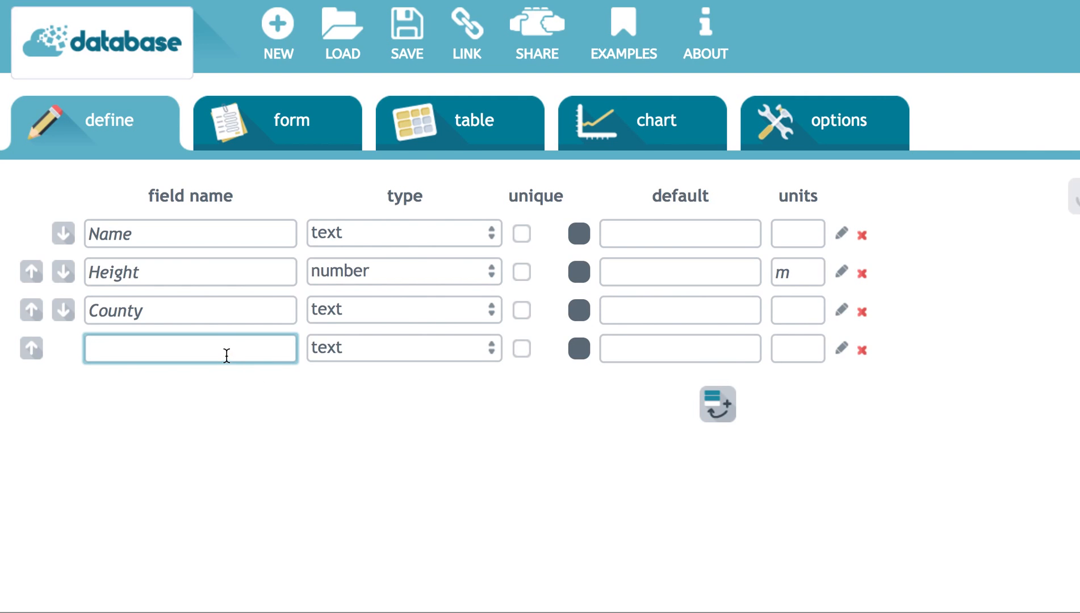
text(15 Peaks)
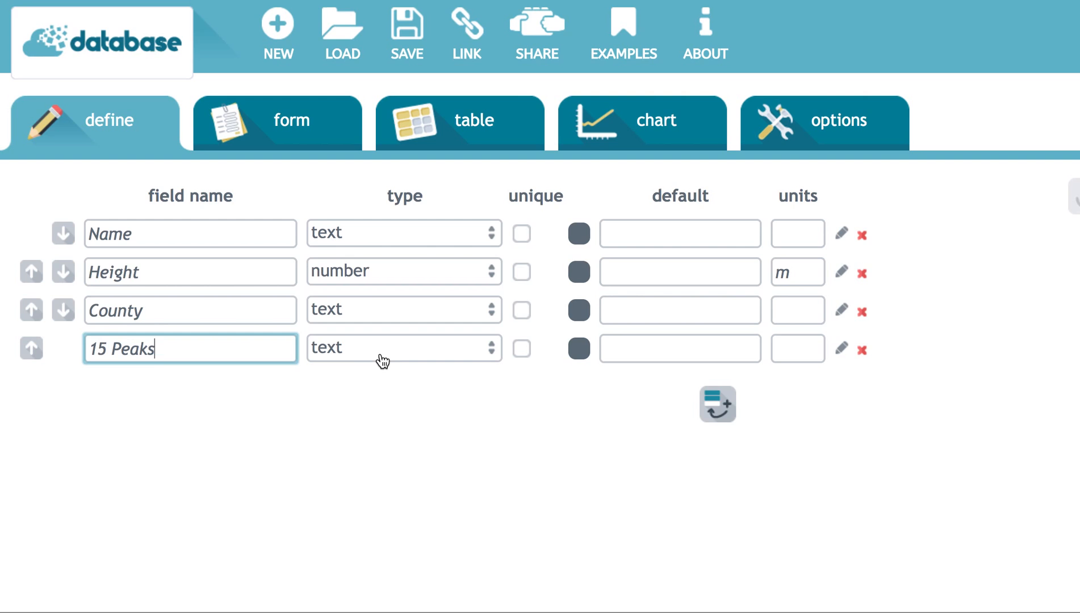
click(382, 358)
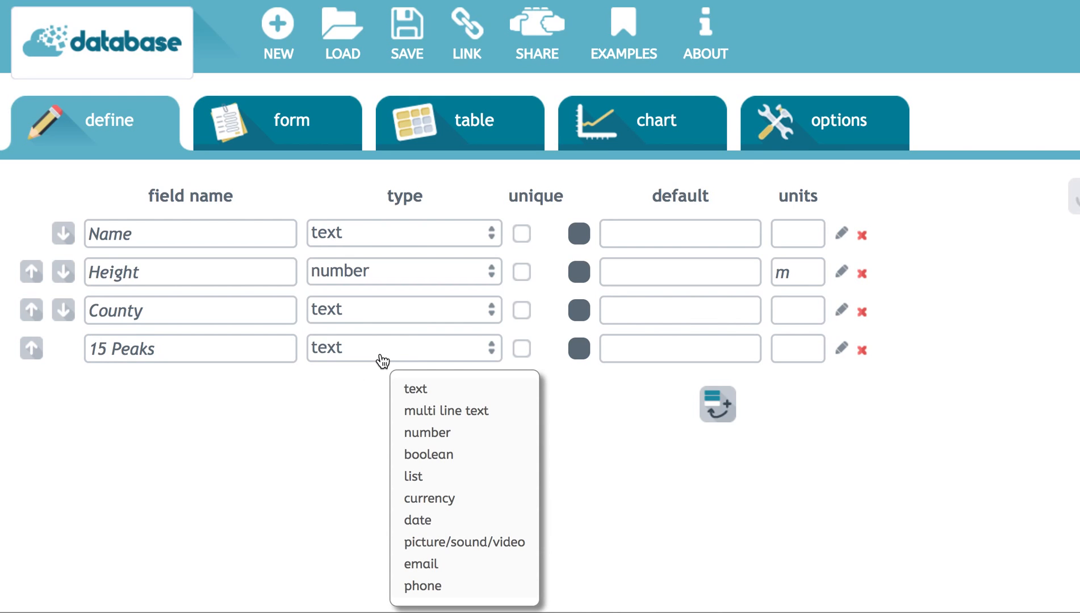
click(414, 476)
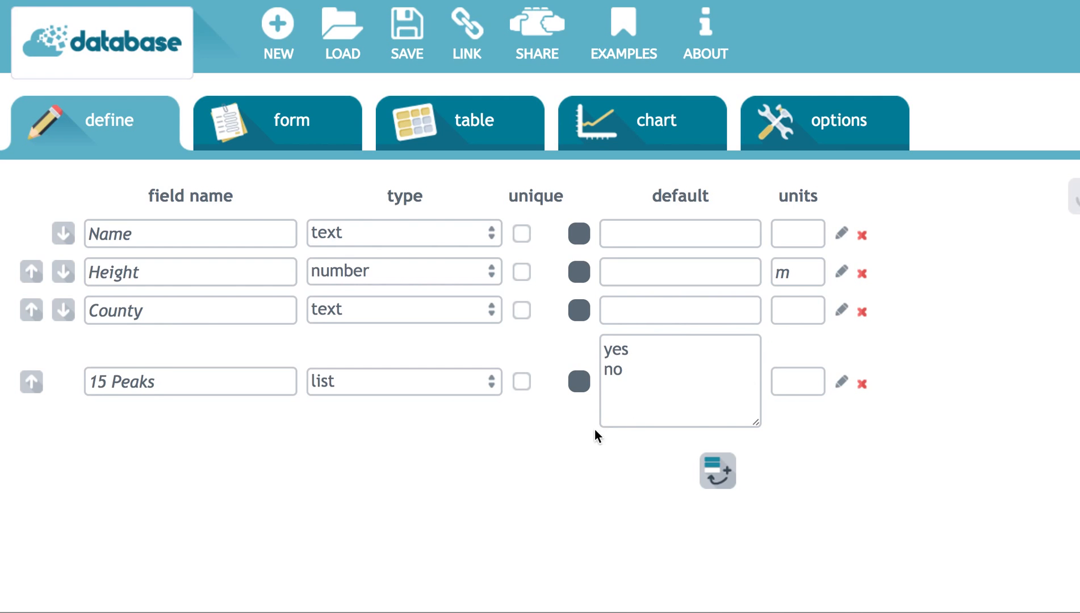
Step: Add a fifth field named Picture with the picture/sound/video type
click(717, 476)
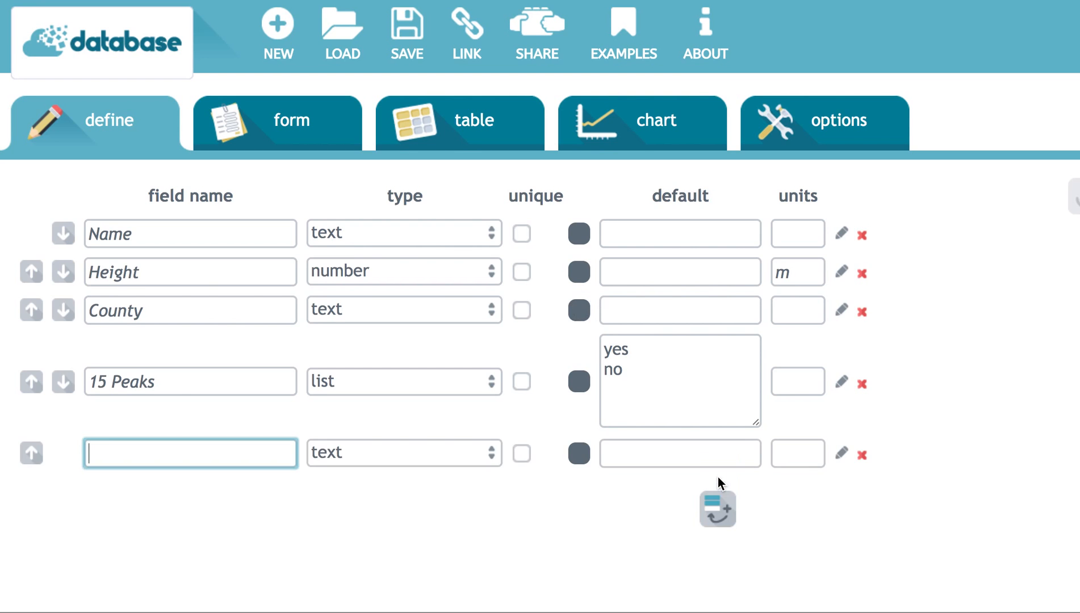
text(Picture)
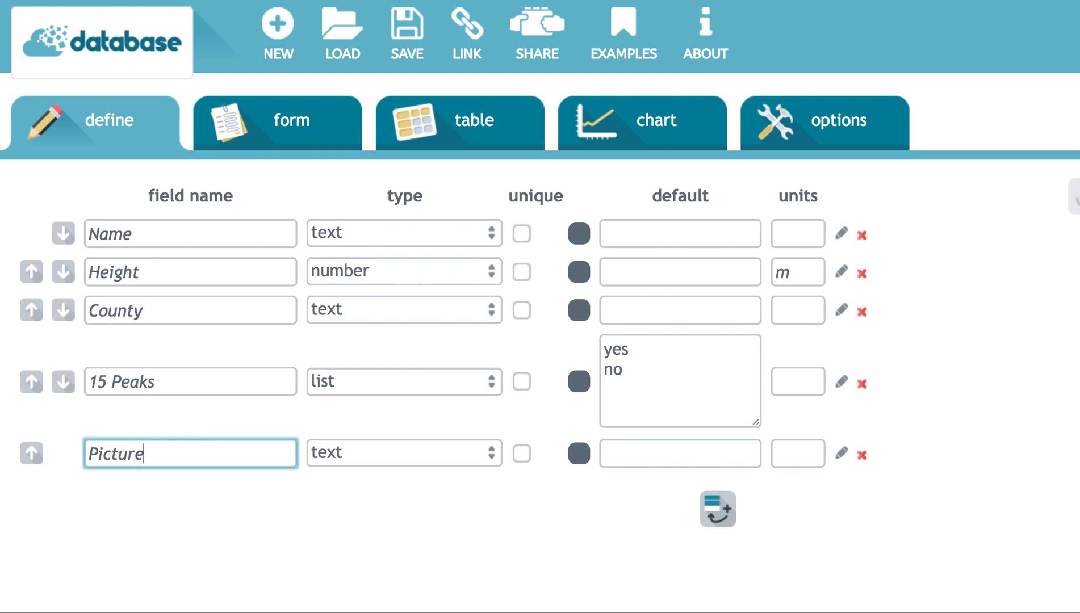
click(372, 467)
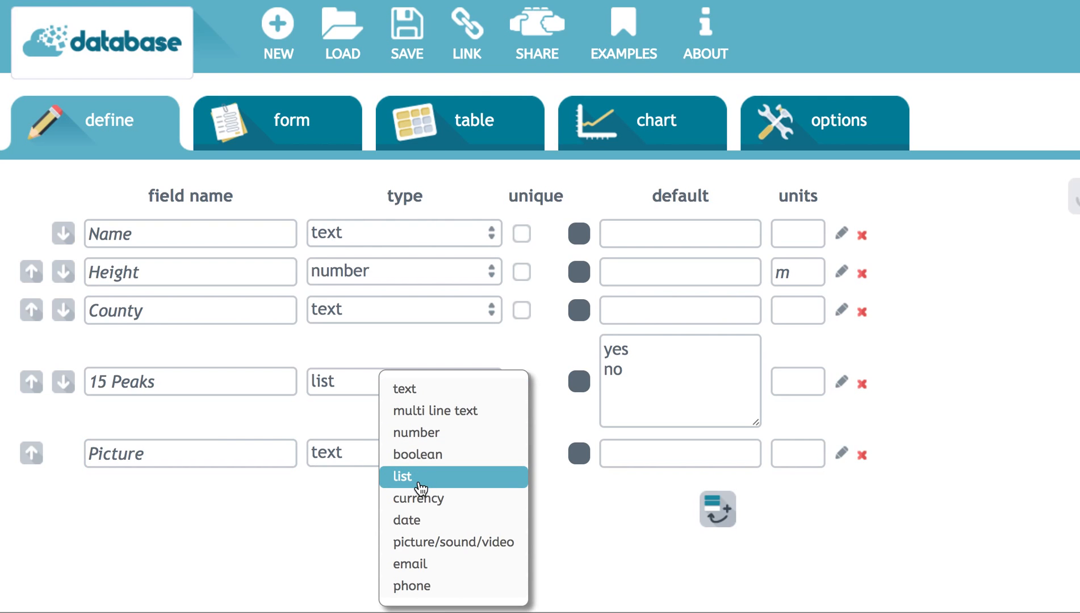
click(429, 546)
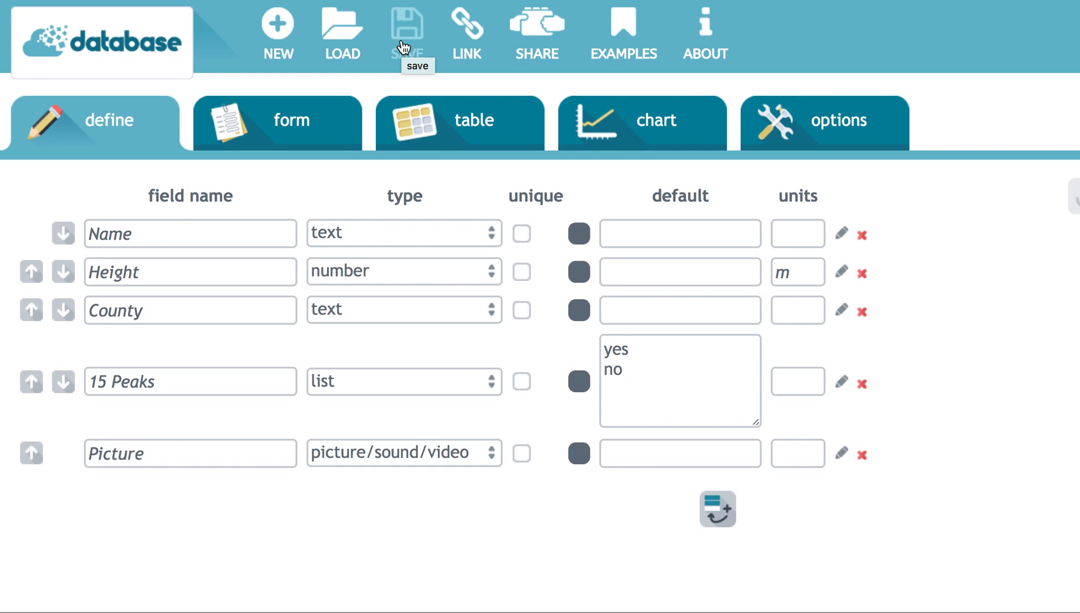
Step: Save the database with the title Mountains
click(291, 130)
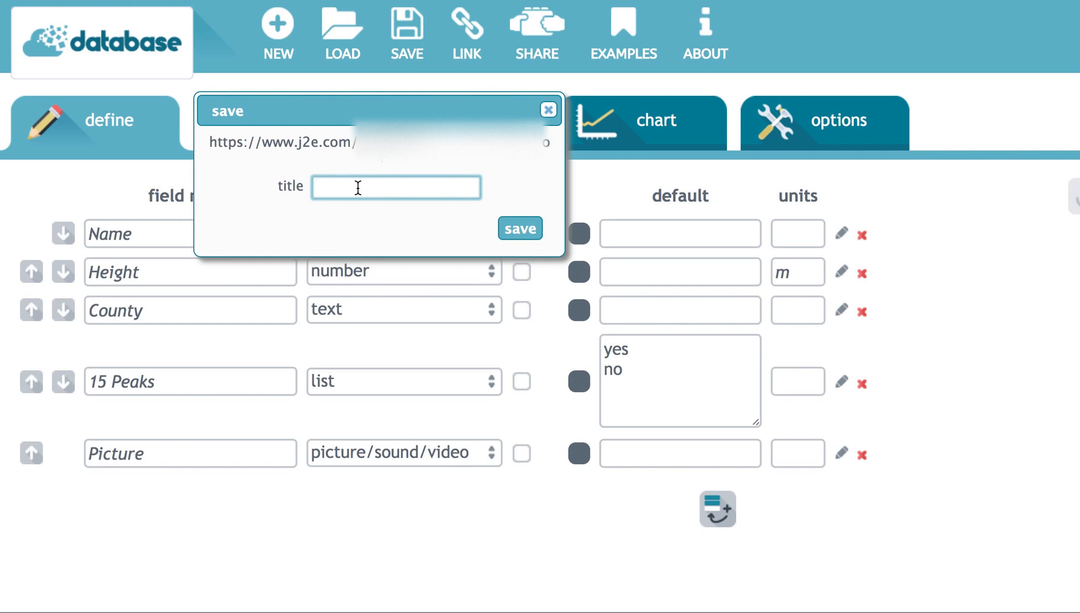
text(Mountains)
click(524, 232)
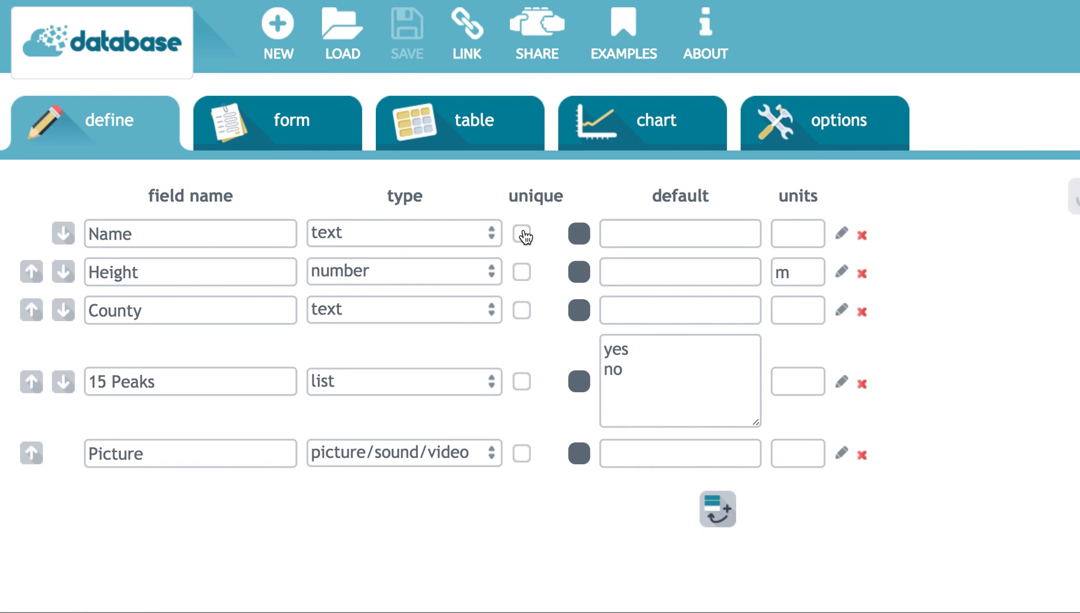
Step: Enter and save a form record for Snowdon with height 1085 m, county Gwynedd and 15 Peaks set to yes
click(244, 125)
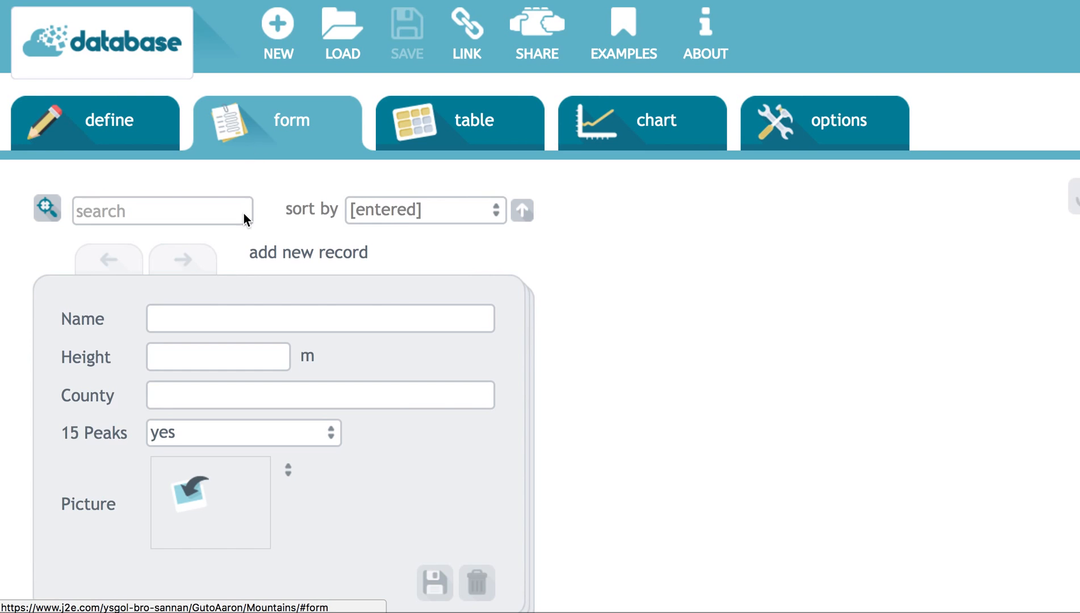
scroll(613, 386, down, 1)
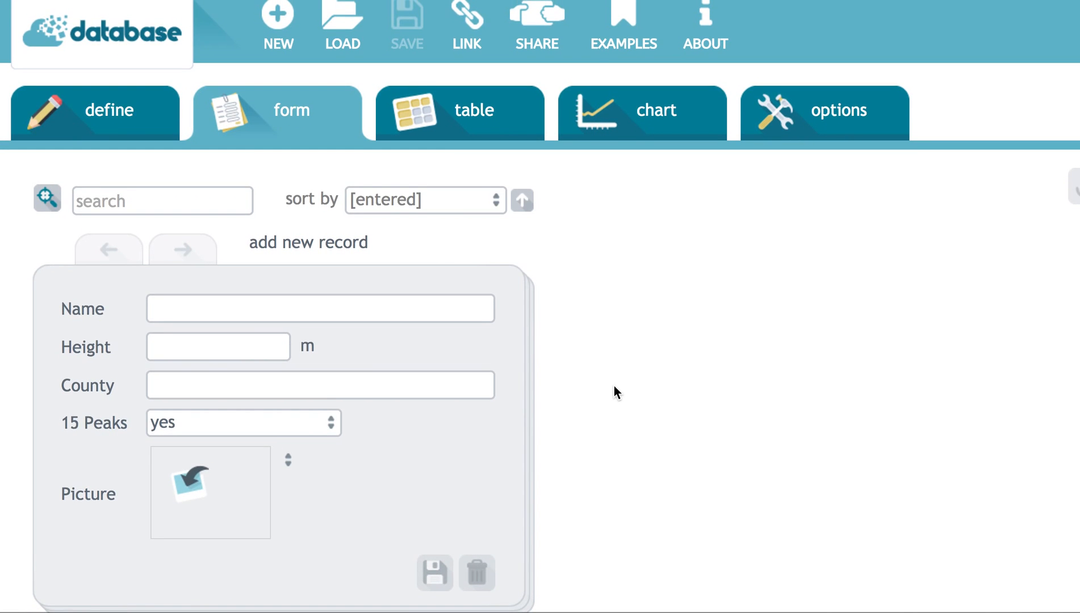
click(211, 305)
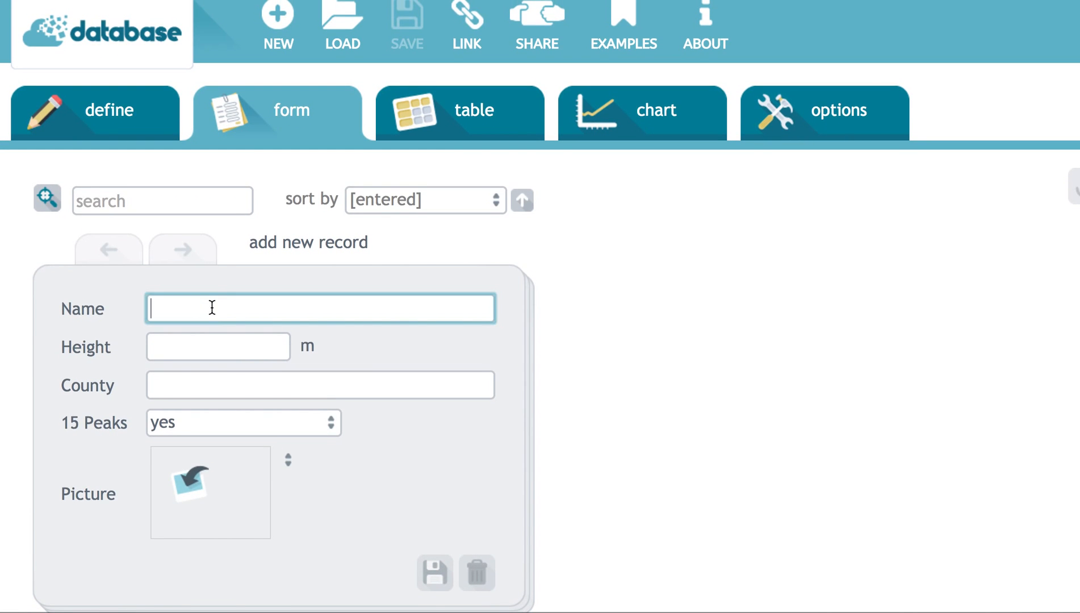
text(Snowdon)
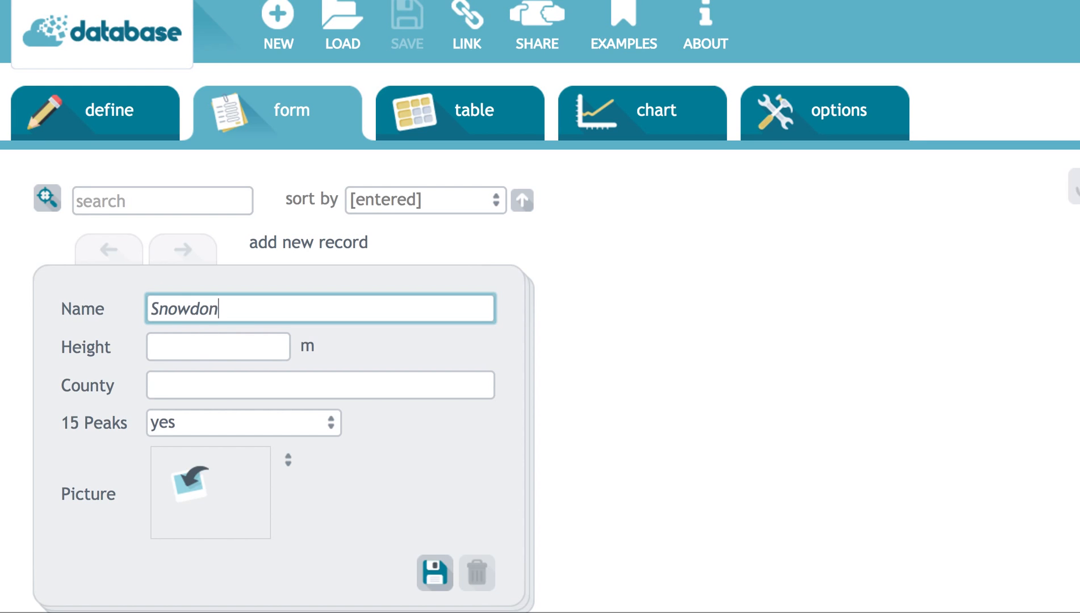
click(205, 346)
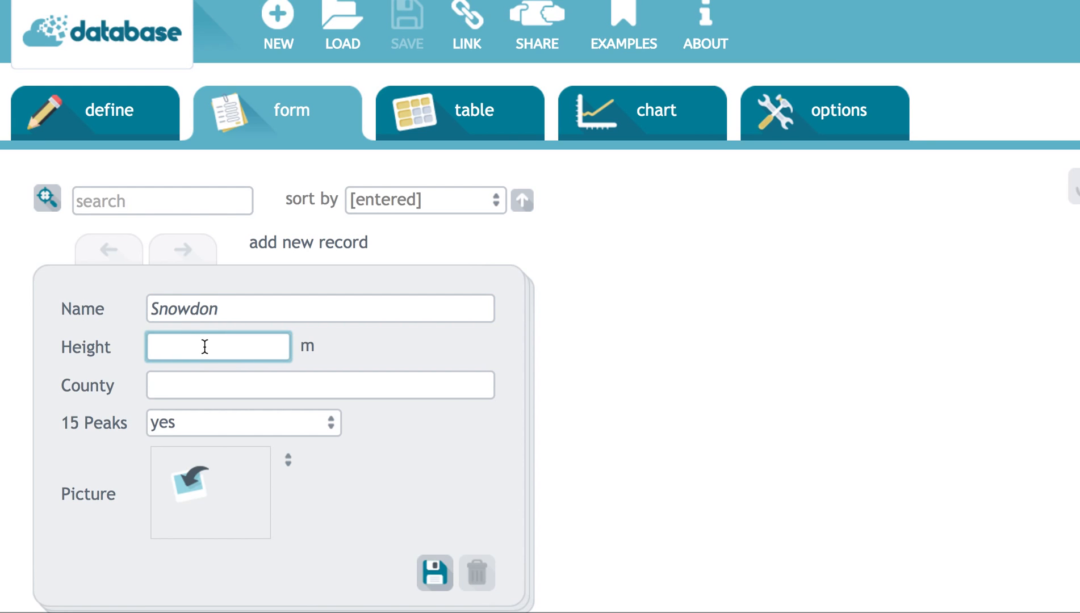
text(1085)
click(218, 386)
text(Gwynedd)
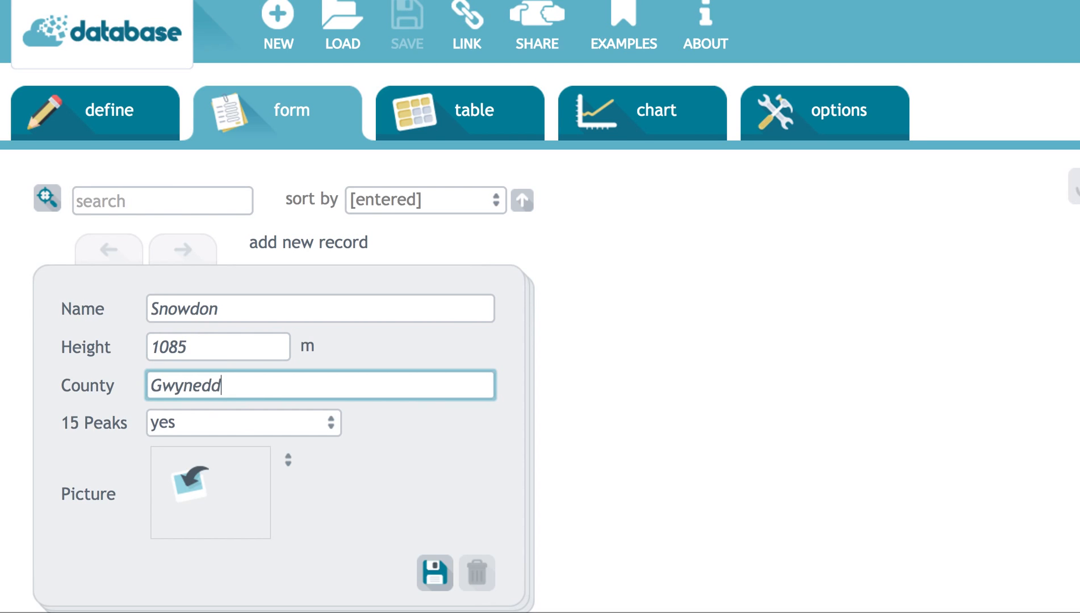
click(186, 430)
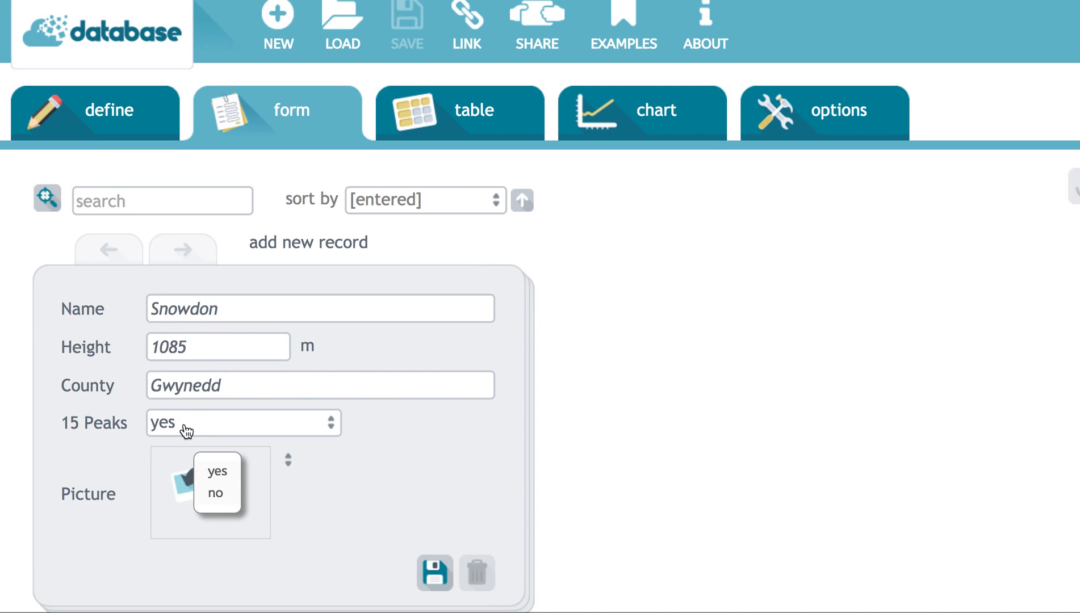
click(216, 473)
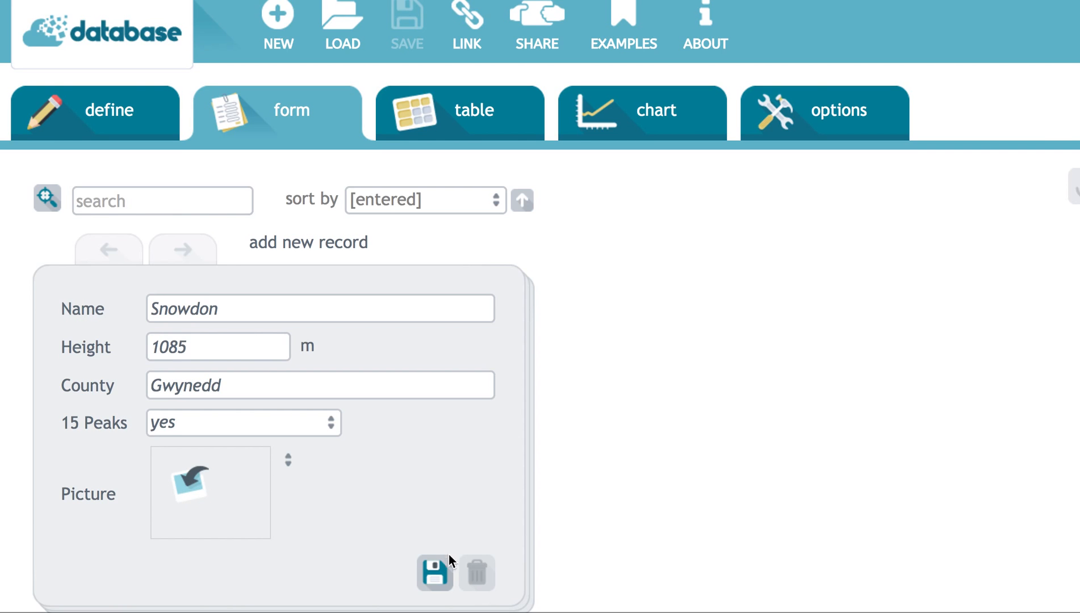
click(435, 572)
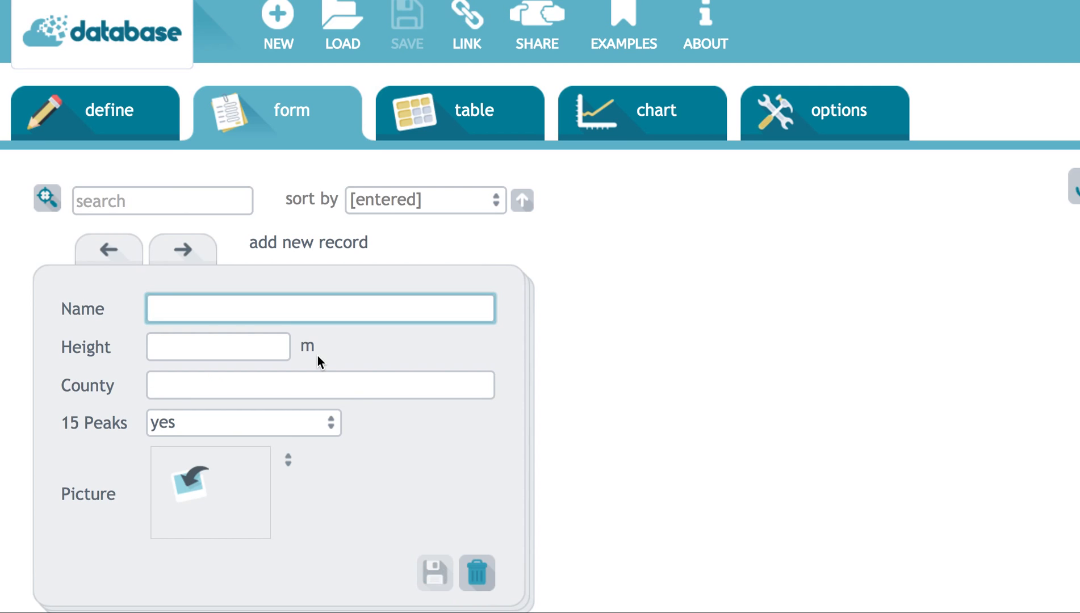
Step: Enter and save a record for Pen y Fan with height 886 m, county Powys and 15 Peaks set to no
text(Pen y Fan)
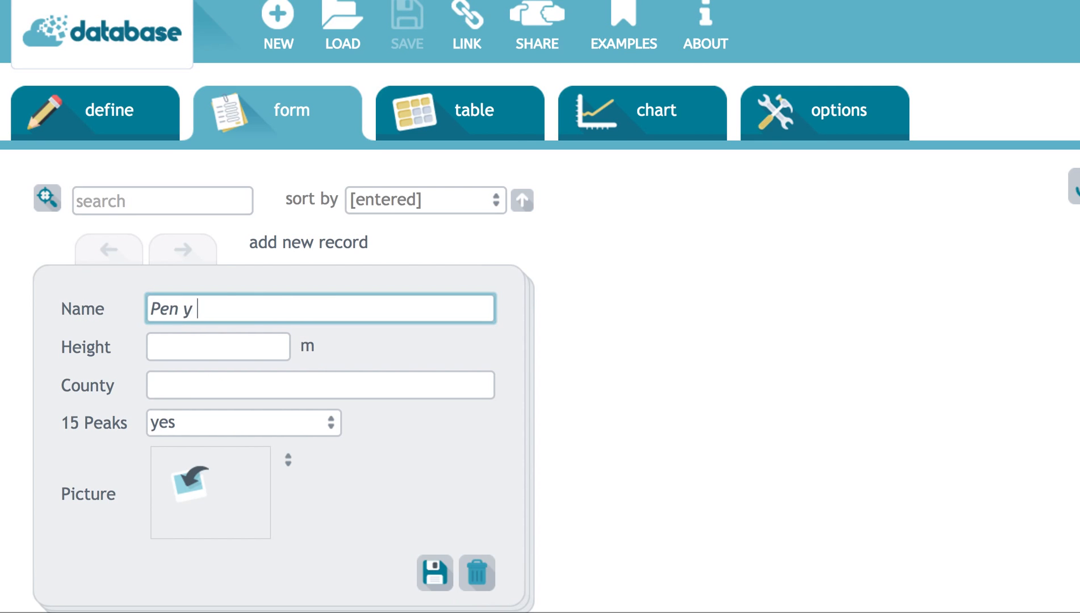
click(255, 348)
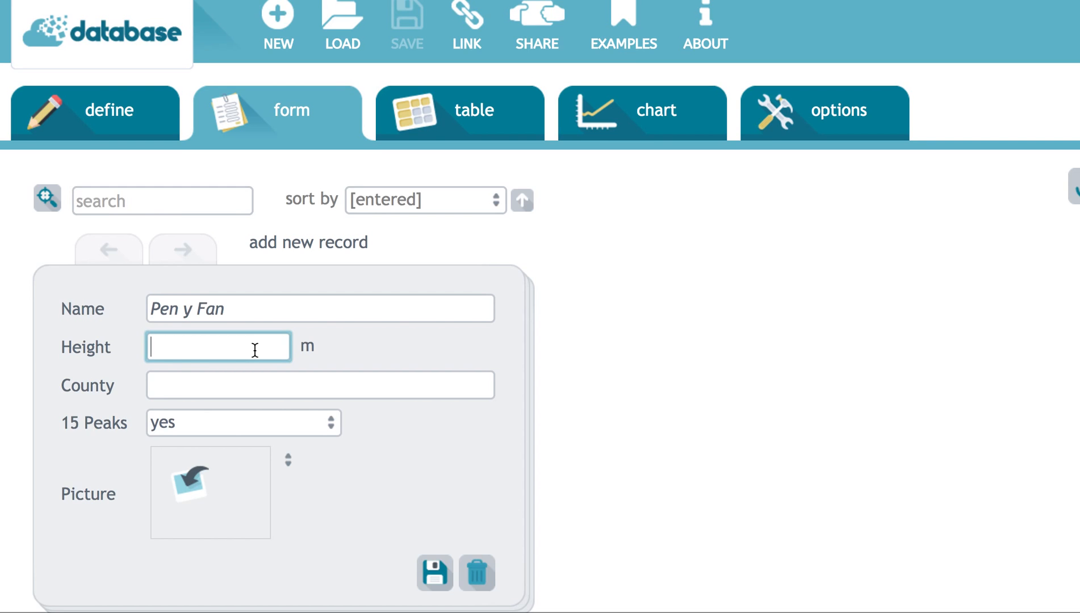
text(886)
click(210, 391)
text(Powys)
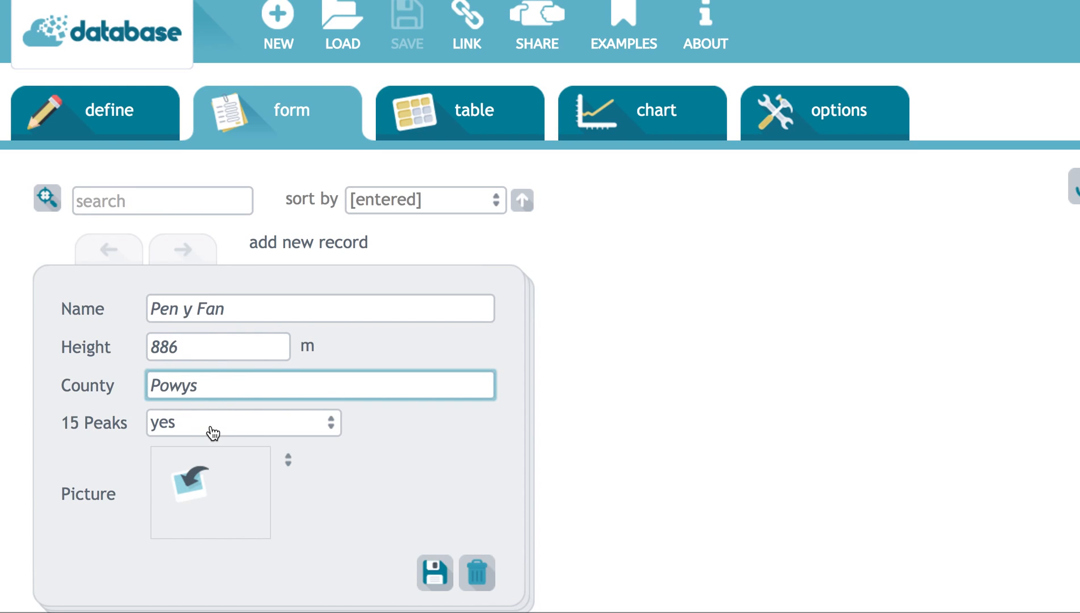
click(211, 429)
click(243, 497)
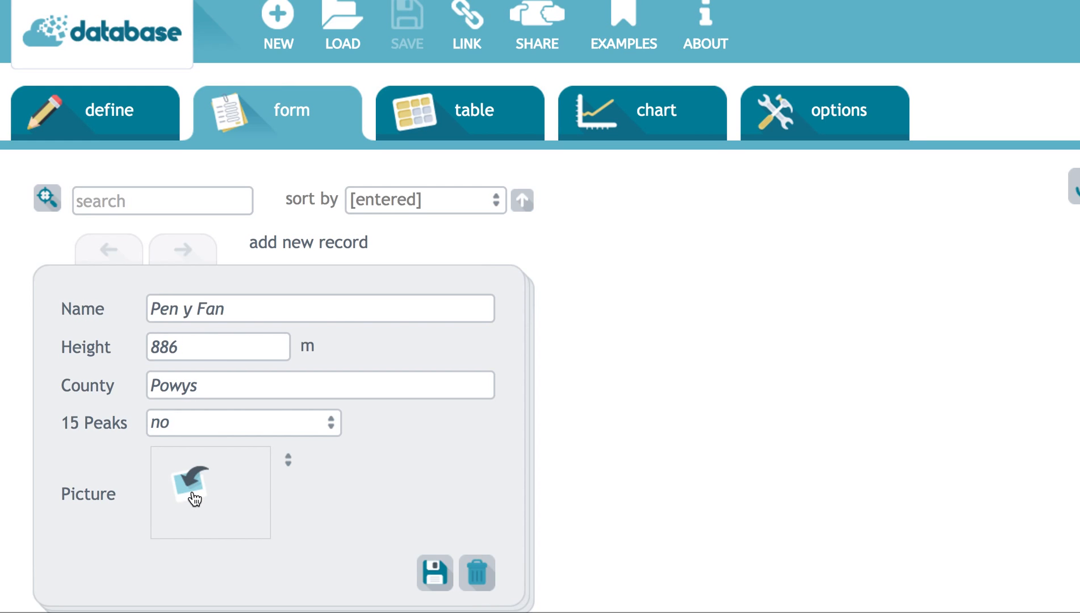
click(436, 573)
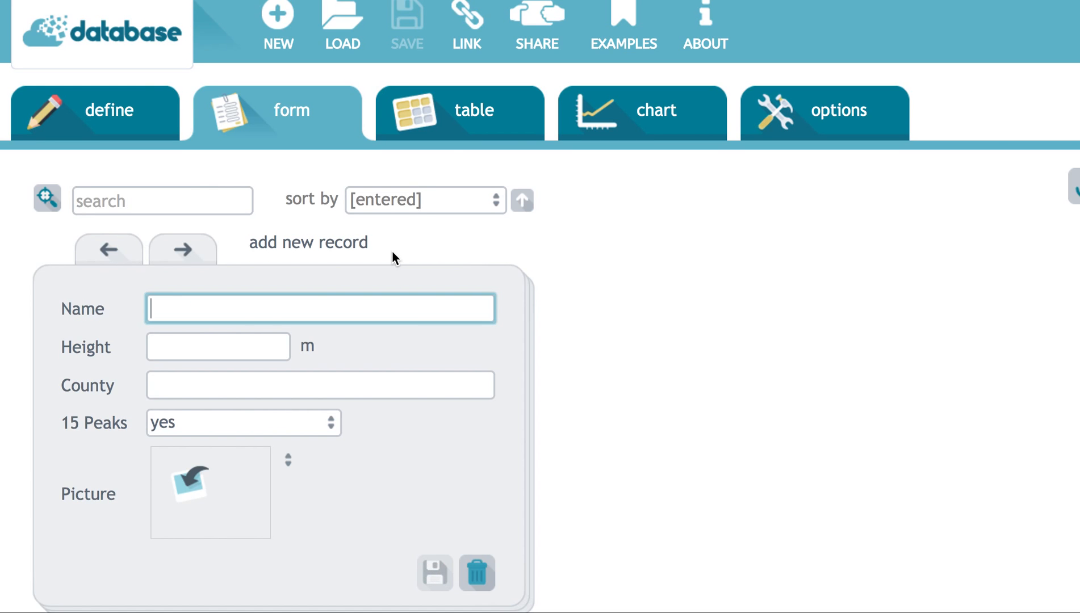
Step: Show the Mountains records in the table view
click(463, 116)
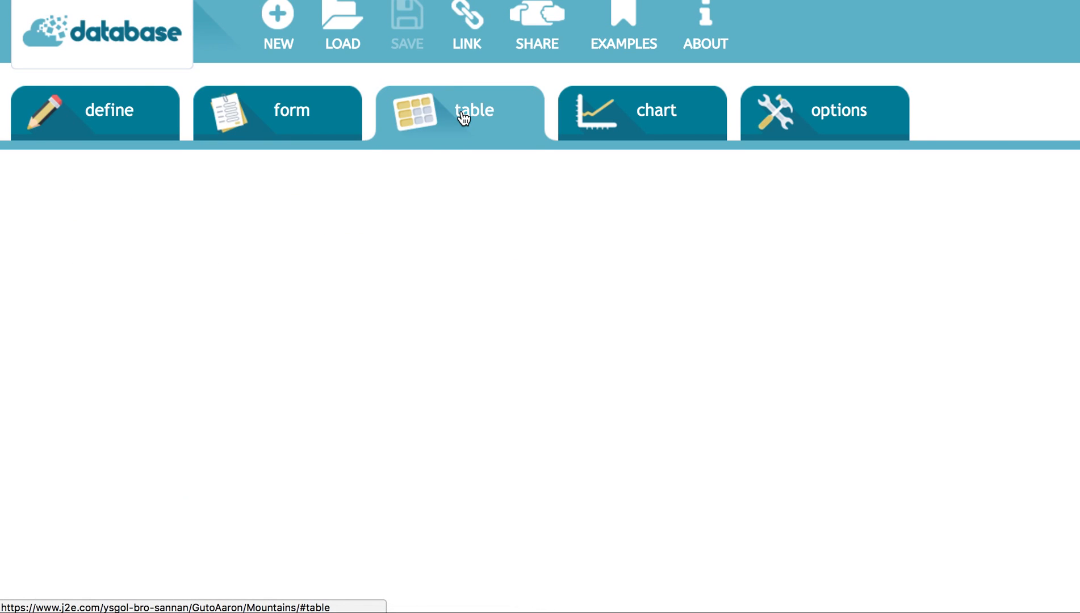